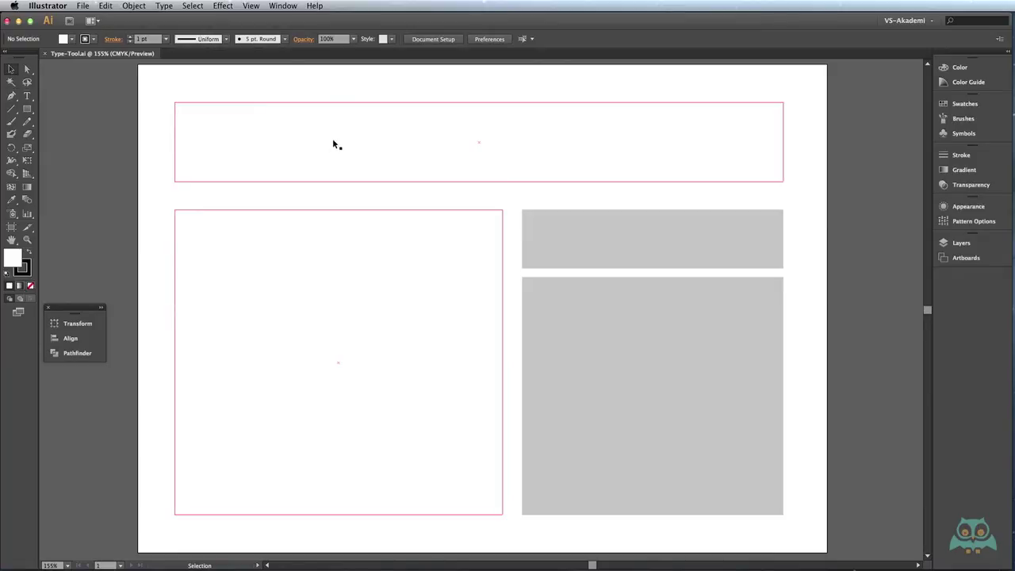
# - Open the Type tool flyout to show its six type tool variants
pyautogui.moveTo(29, 100); pyautogui.dragTo(89, 108)
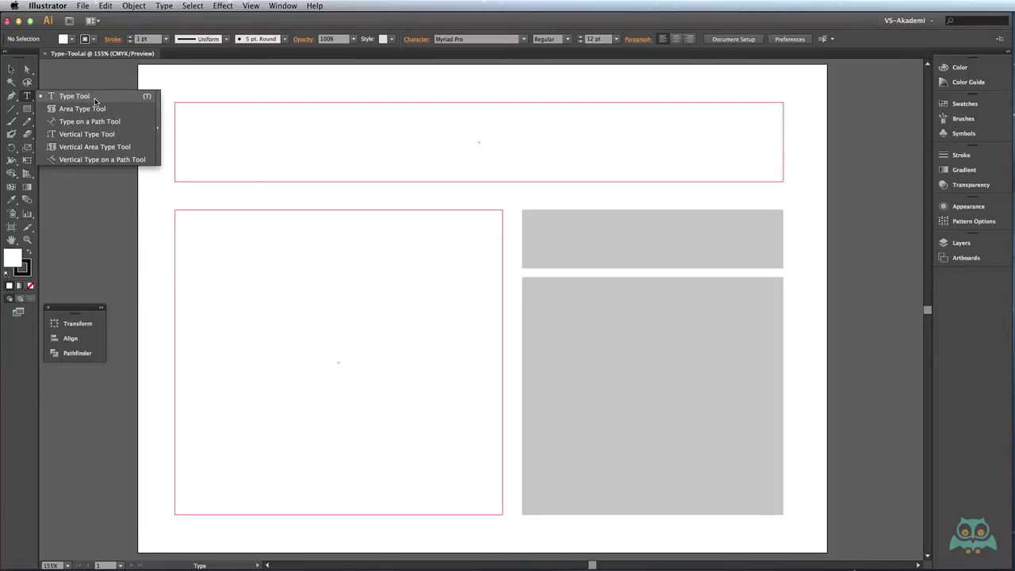
# - Choose the plain Type Tool from the flyout
pyautogui.click(95, 98)
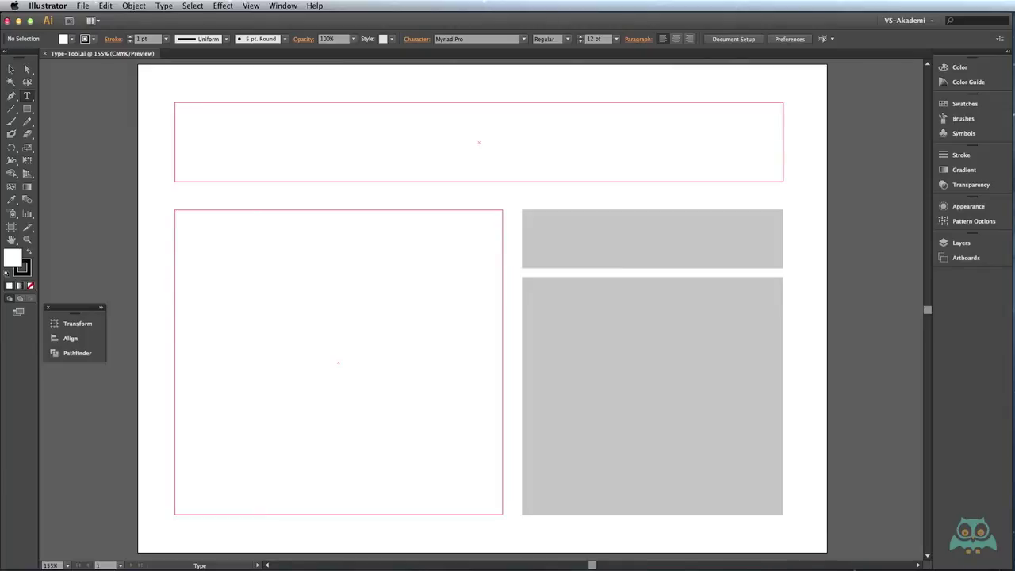
pyautogui.moveTo(819, 130); pyautogui.dragTo(576, 123)
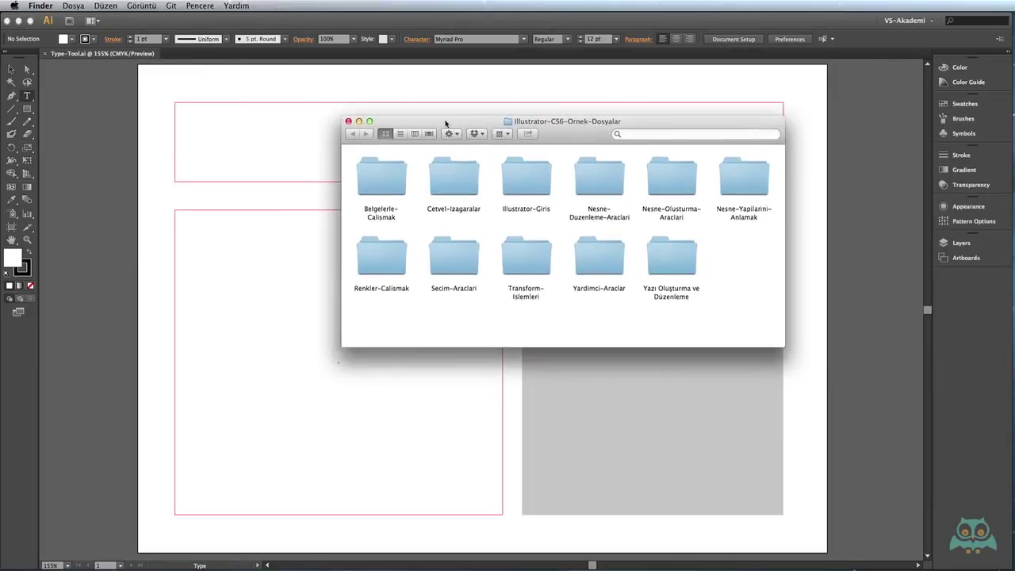
pyautogui.doubleClick(678, 258)
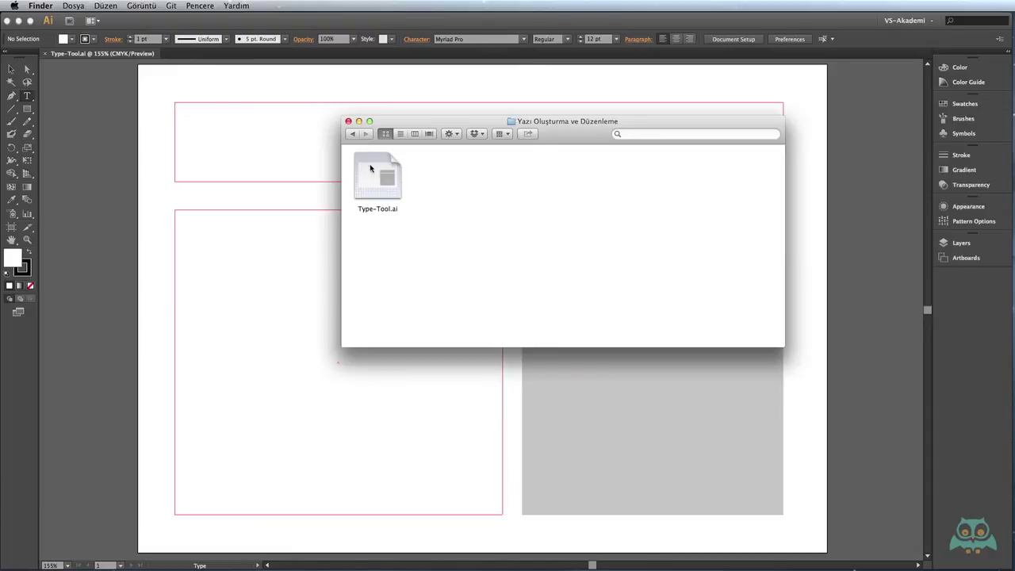
pyautogui.click(347, 122)
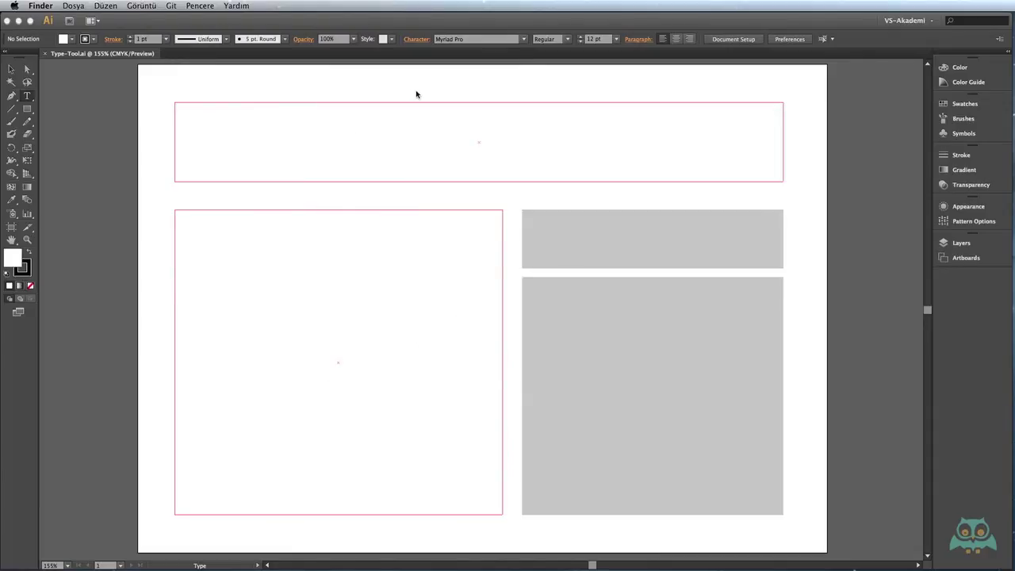
pyautogui.click(276, 32)
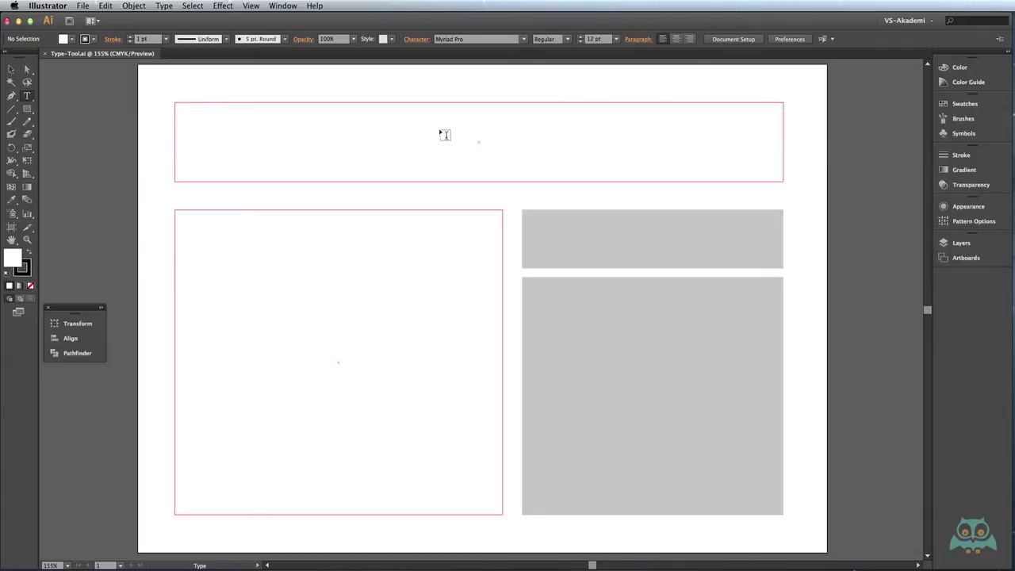
# - Add point text reading 'Lorem ipsum dolor sit amet' at the top frame's upper left
pyautogui.click(186, 135)
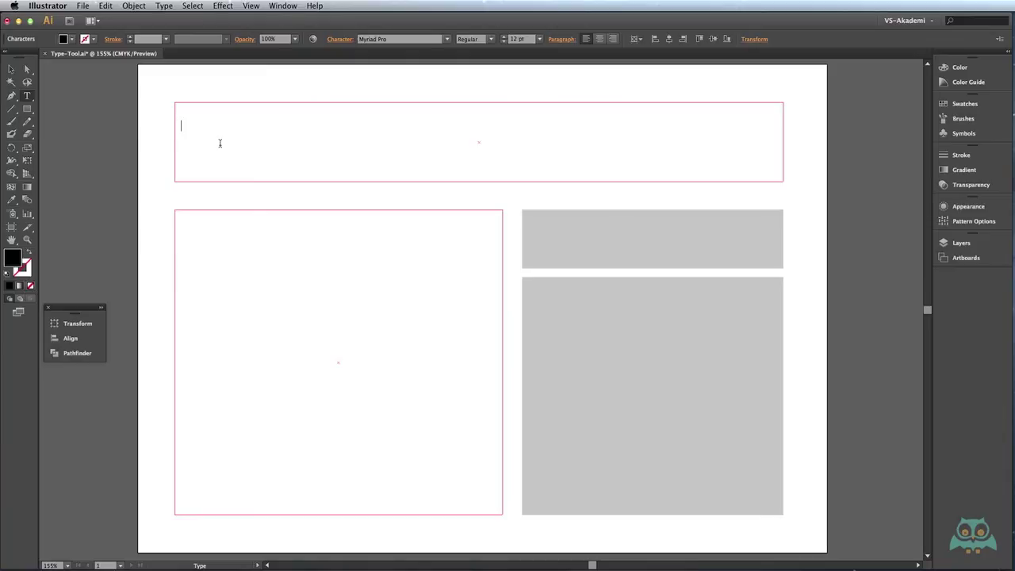
pyautogui.write('Lorem ipsum dolor sit amet')
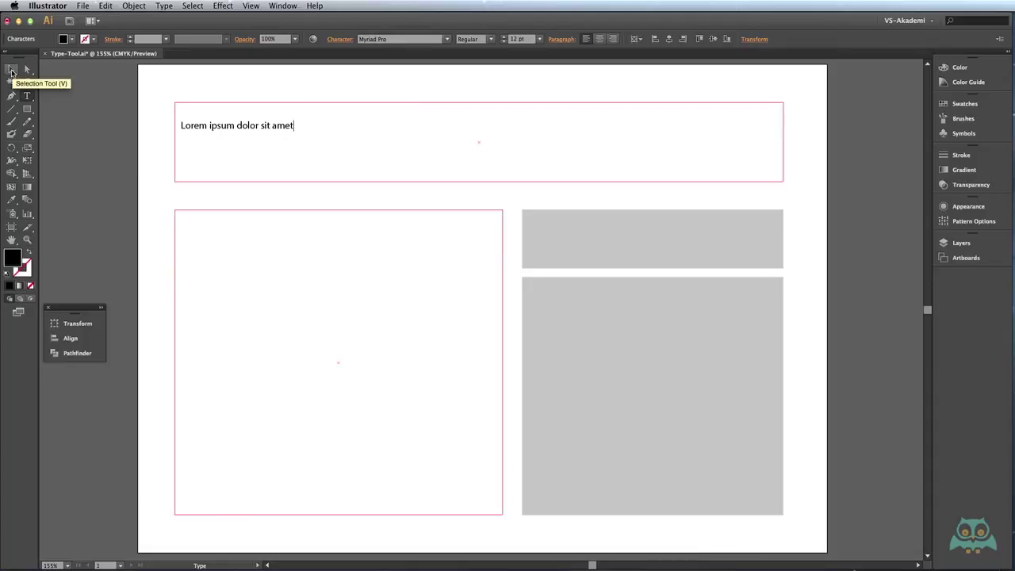
# - Scale the 'Lorem ipsum dolor sit amet' headline to about 62.71 pt across the top frame
pyautogui.click(11, 71)
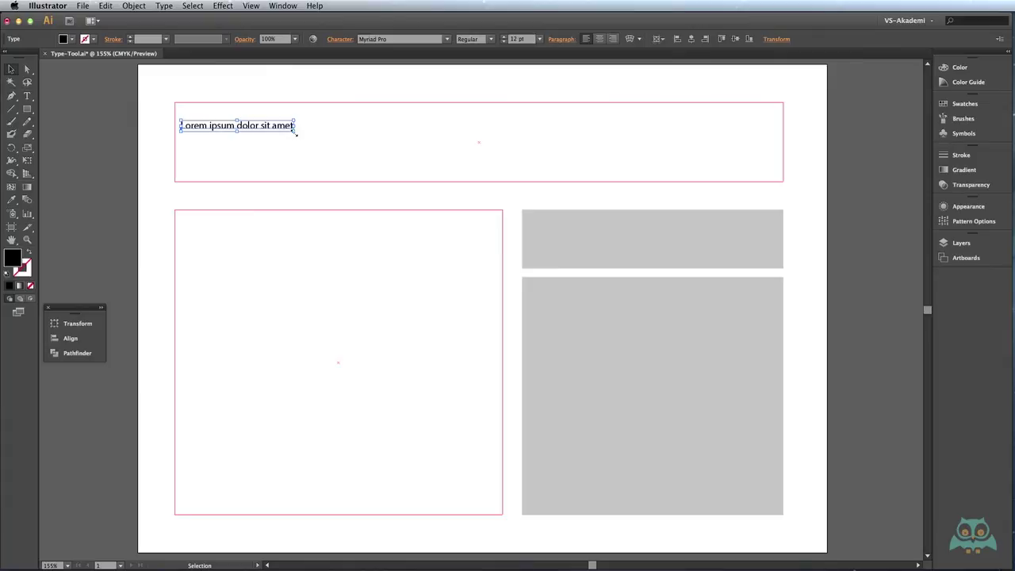
pyautogui.moveTo(296, 135); pyautogui.dragTo(352, 158)
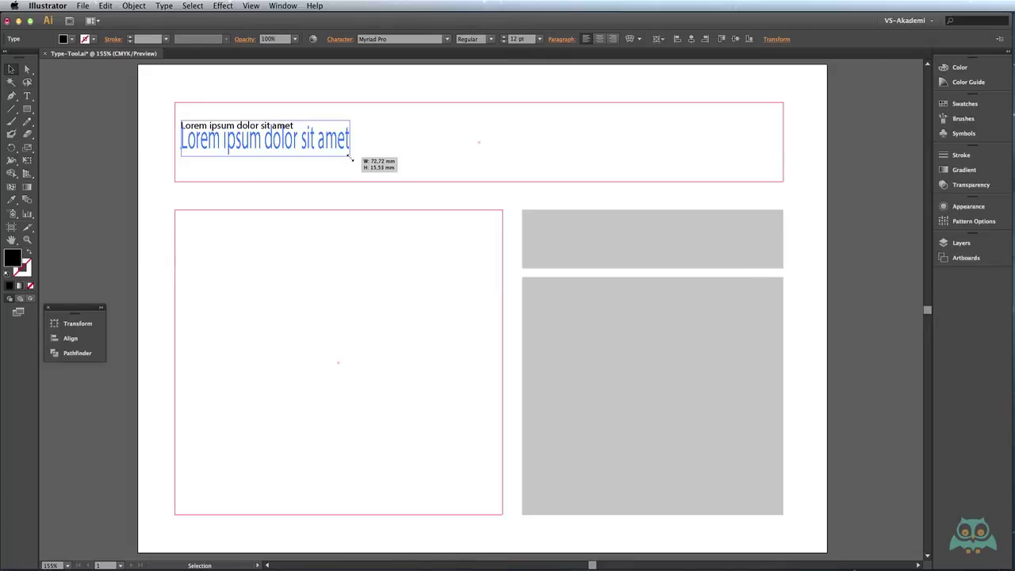
pyautogui.moveTo(351, 158)
pyautogui.mouseDown()
pyautogui.moveTo(646, 177)
pyautogui.moveTo(763, 196)
pyautogui.mouseUp()
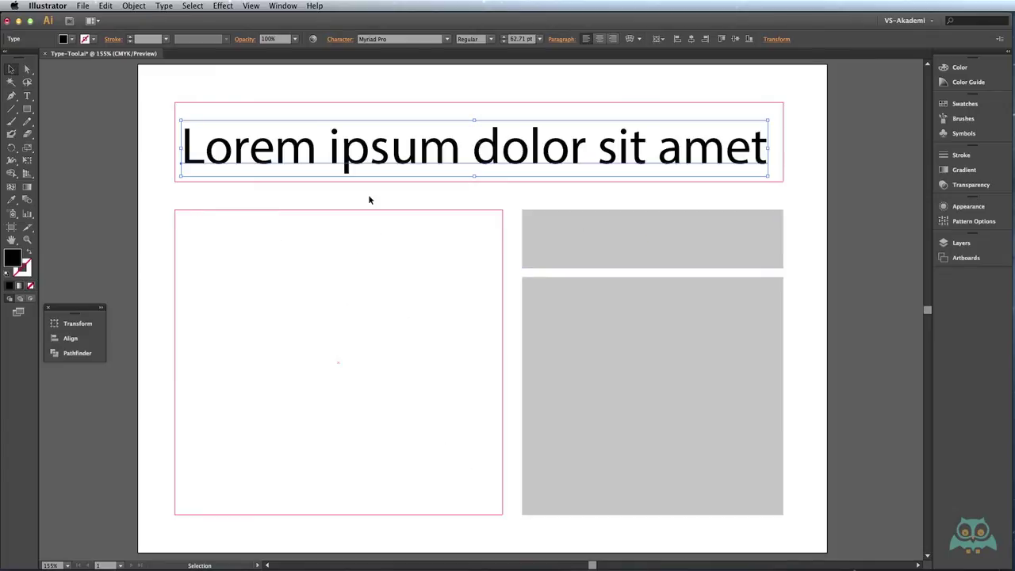
# - Draw an empty area text box inside the large left frame below the headline
pyautogui.click(30, 95)
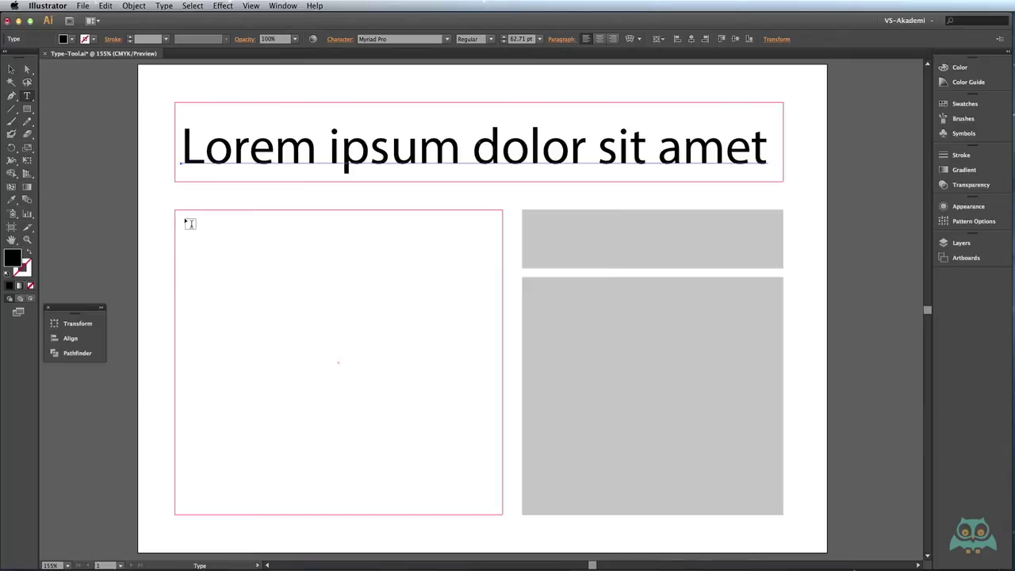
pyautogui.moveTo(184, 219)
pyautogui.mouseDown()
pyautogui.moveTo(459, 446)
pyautogui.moveTo(495, 504)
pyautogui.mouseUp()
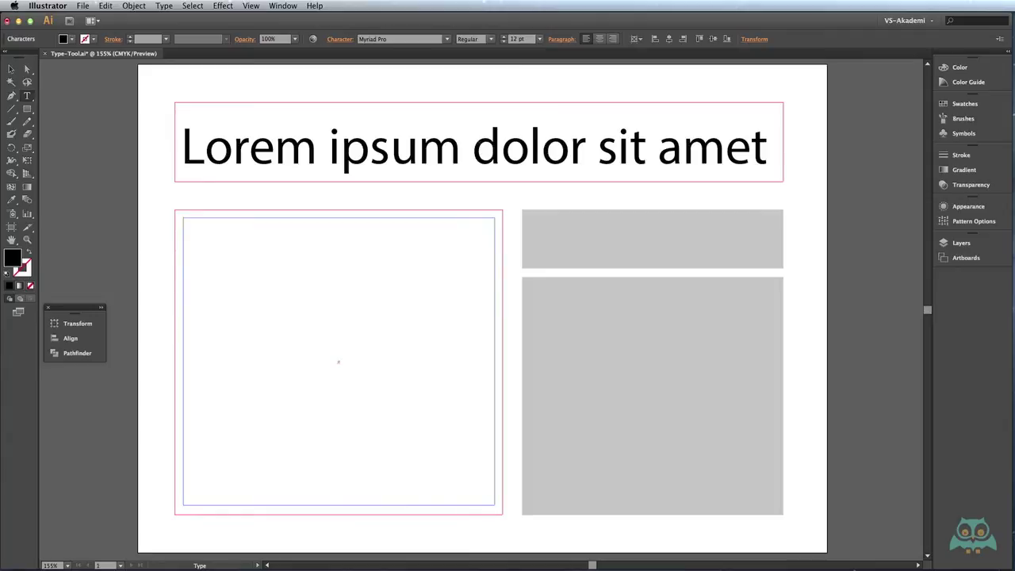
# - In Safari, scroll lipsum.com to the generator and focus the paragraph count field
pyautogui.press('super+Tab')
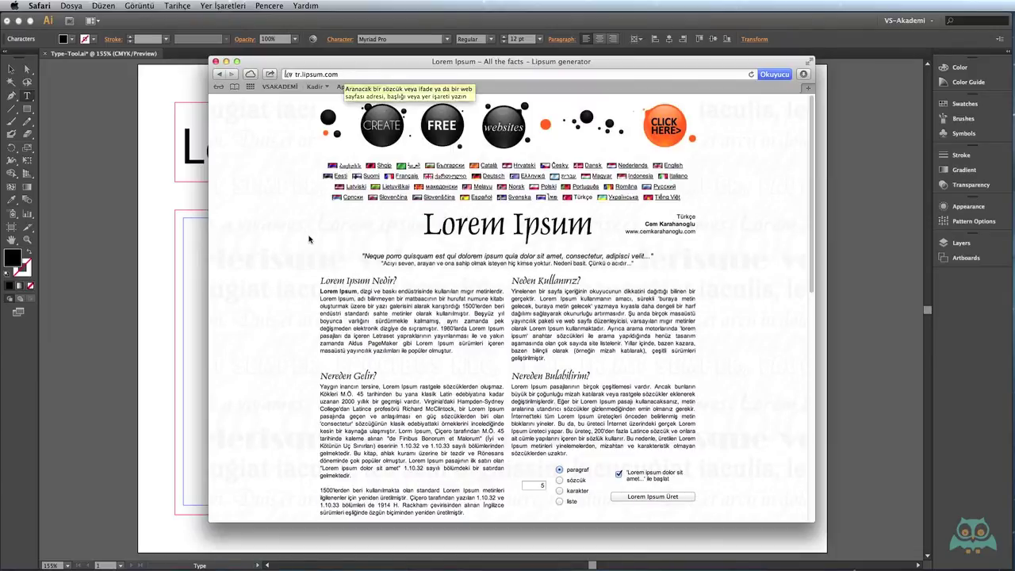
pyautogui.scroll(-1, 311, 246)
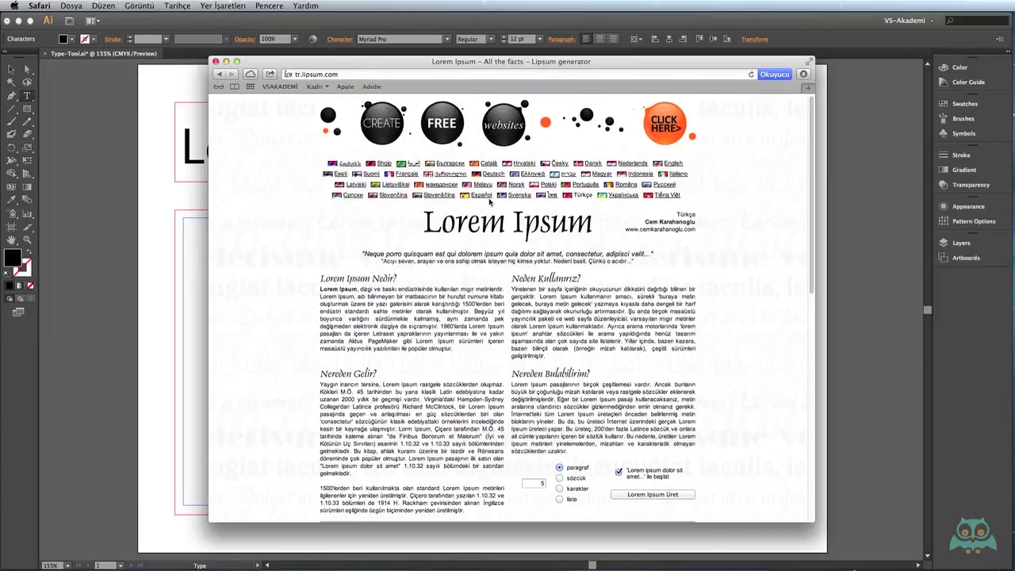
pyautogui.scroll(-3, 306, 284)
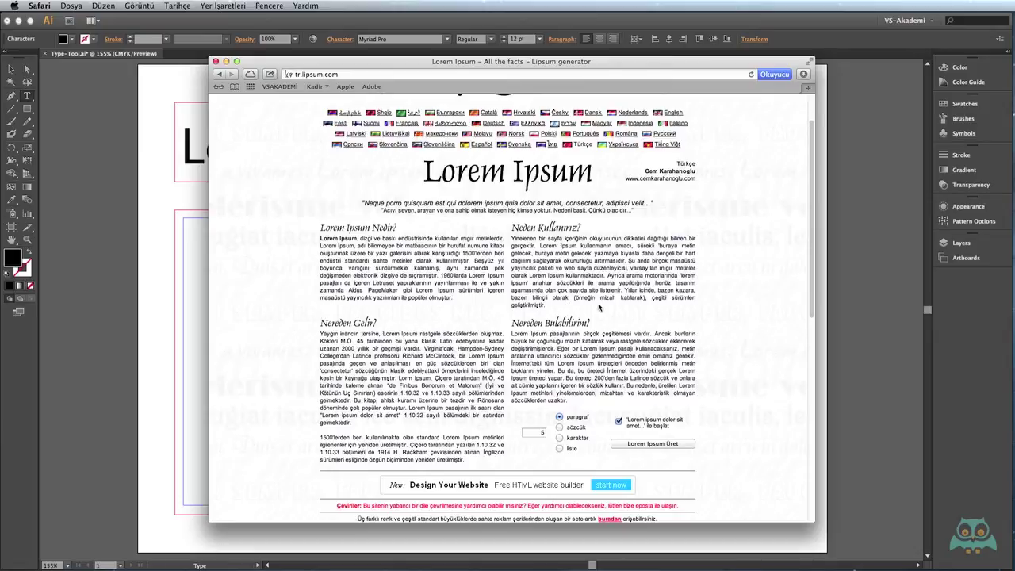
pyautogui.scroll(-3, 599, 307)
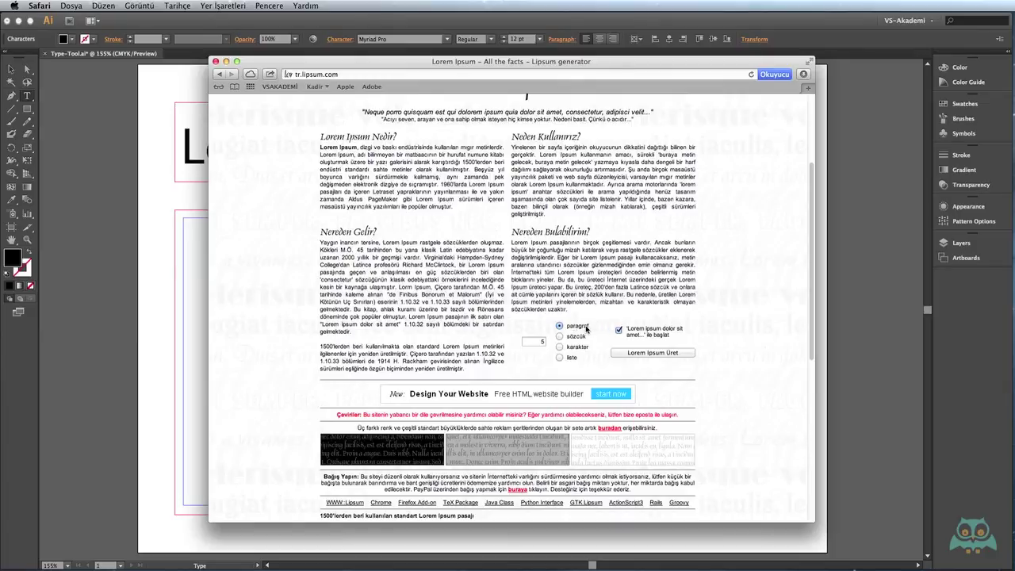
pyautogui.click(530, 343)
# - Generate lorem ipsum paragraphs without the classic opening phrase and copy the first one
pyautogui.click(620, 330)
pyautogui.click(638, 355)
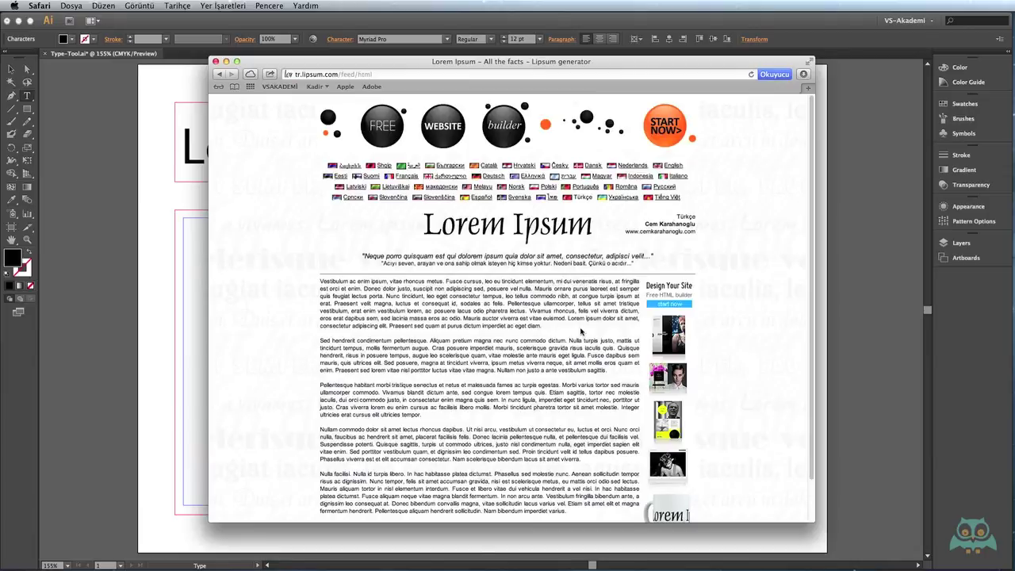
pyautogui.scroll(-2, 581, 332)
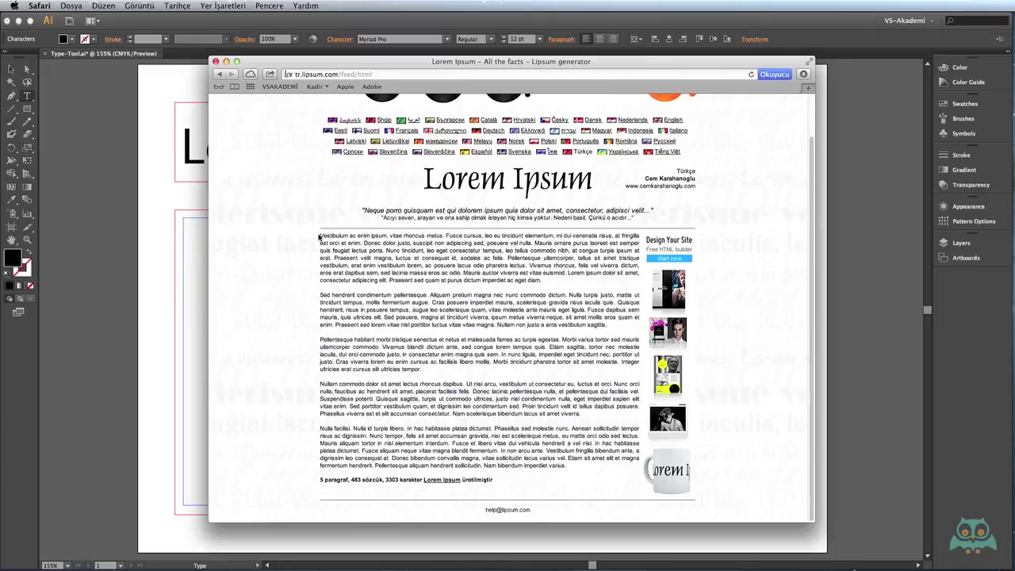
pyautogui.moveTo(321, 235); pyautogui.dragTo(545, 280)
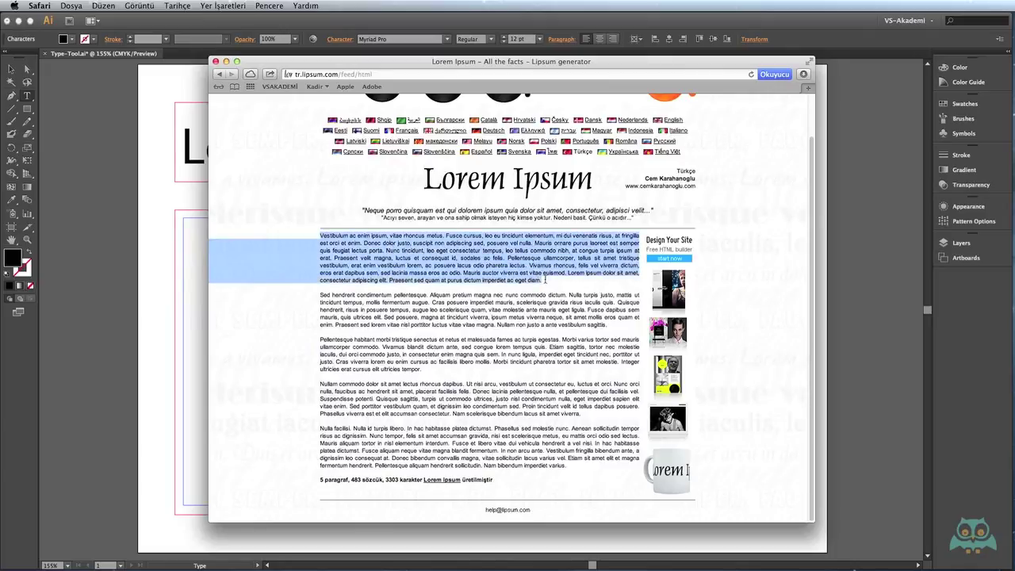
pyautogui.press('super+c')
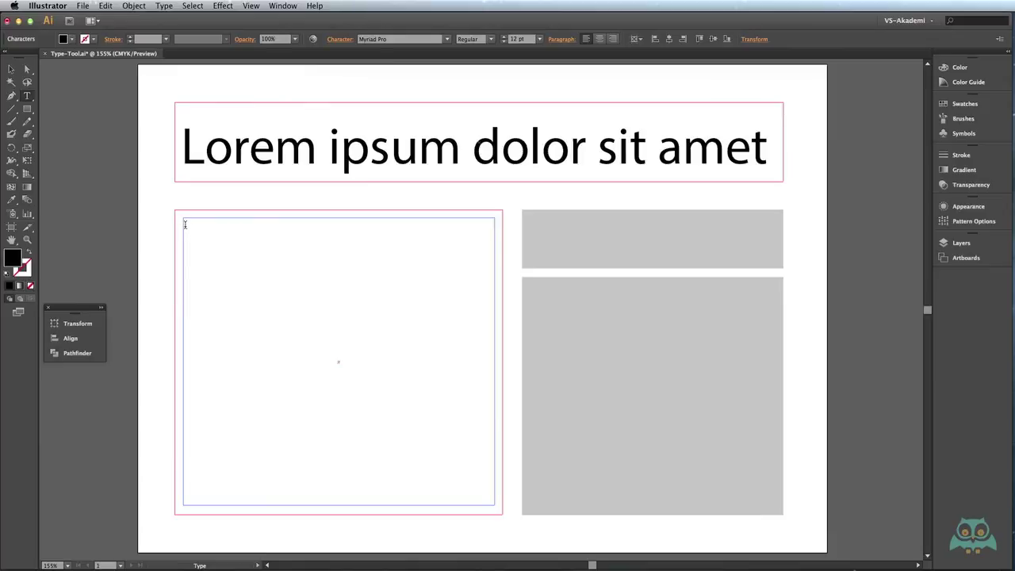
# - Paste the first paragraph, beginning 'Vestibulum ac enim ipsum', into the left text area
pyautogui.click(210, 236)
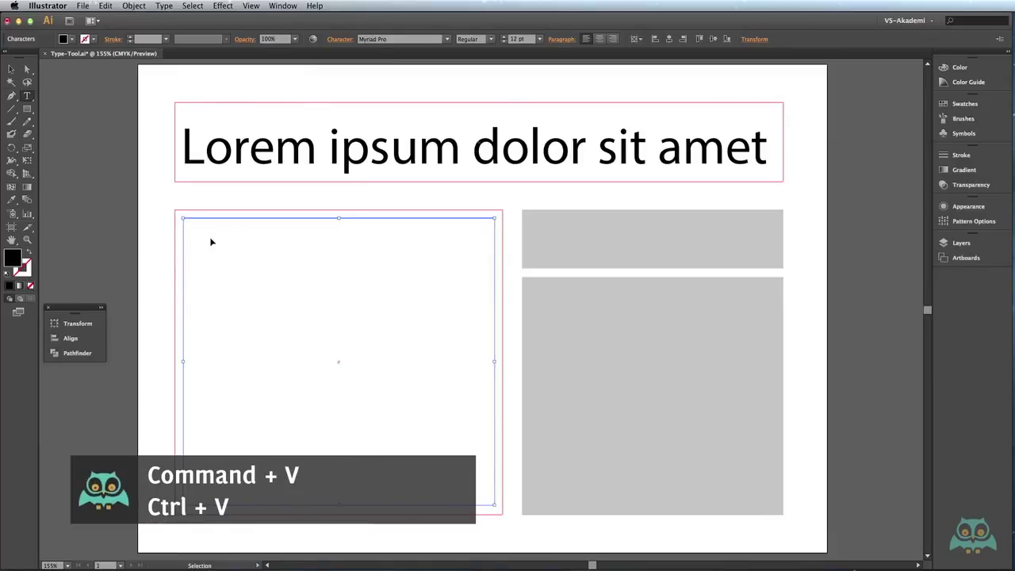
pyautogui.press('super+v')
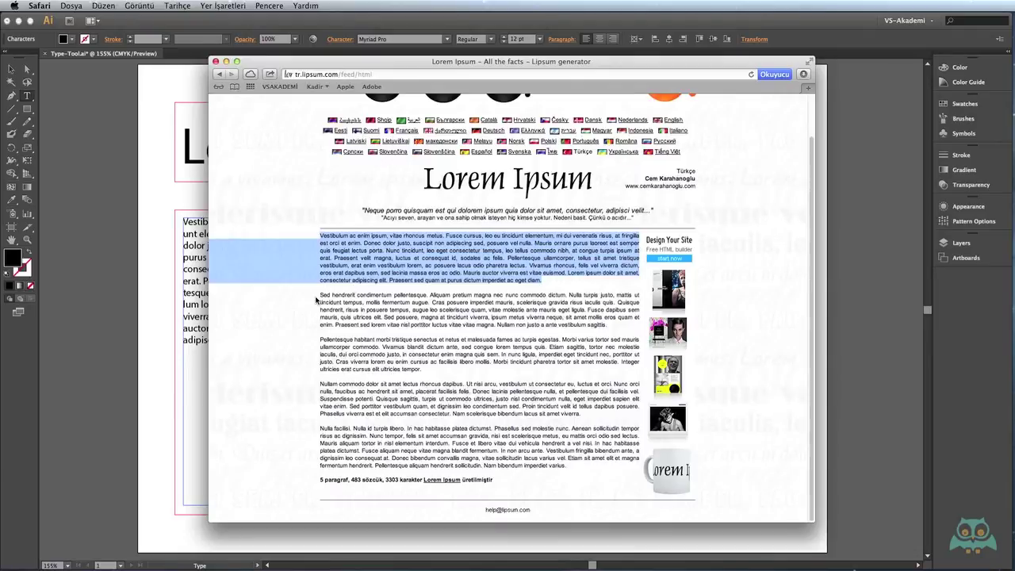
# - Copy the second lipsum paragraph, 'Sed hendrerit' to 'sagittis.', and return to Illustrator
pyautogui.click(321, 295)
pyautogui.moveTo(321, 295); pyautogui.dragTo(611, 326)
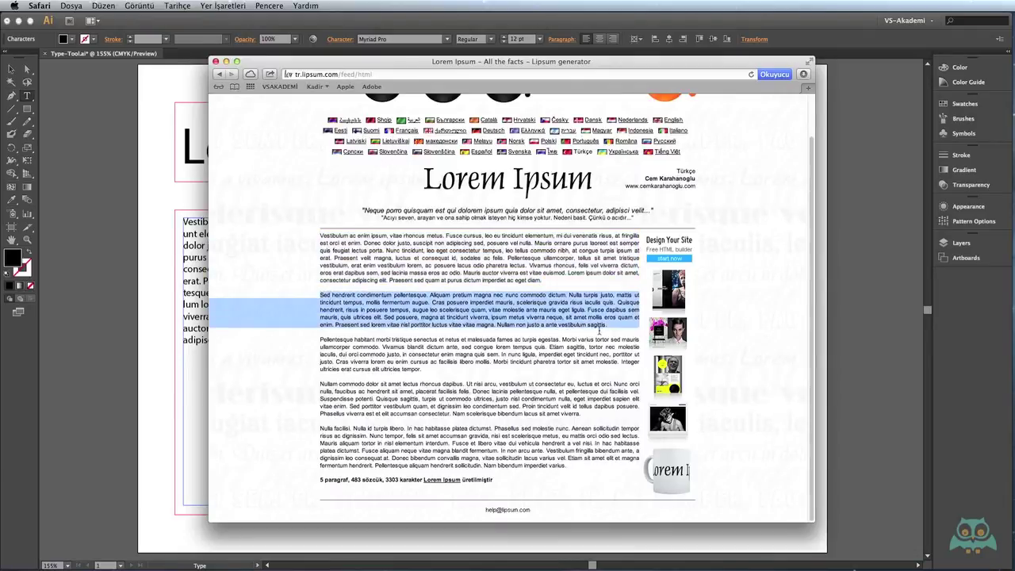
pyautogui.press('super+c')
pyautogui.click(200, 337)
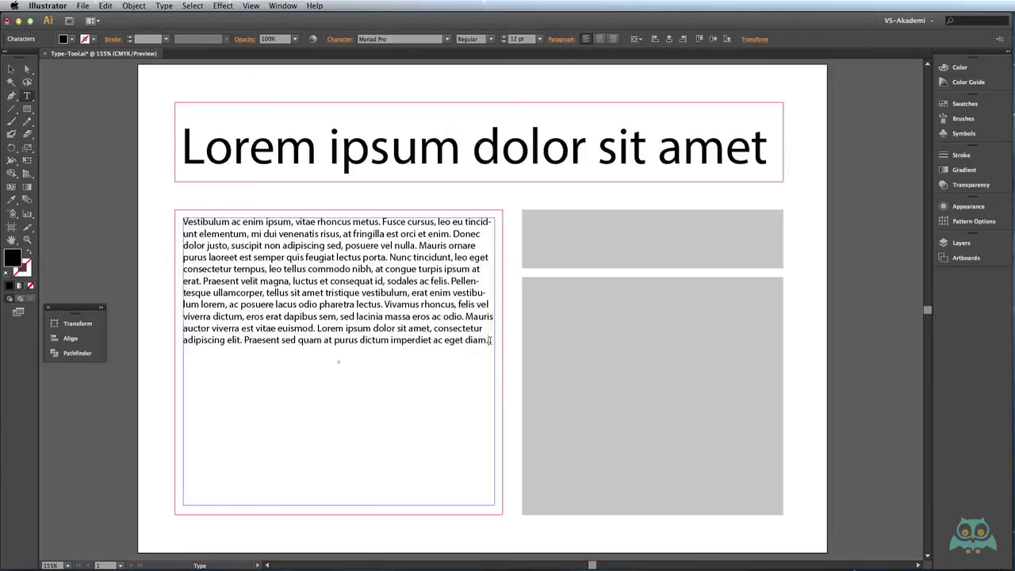
# - Paste the 'Sed hendrerit' paragraph after the first and select the text object
pyautogui.hotkey('ctrl', 'v')
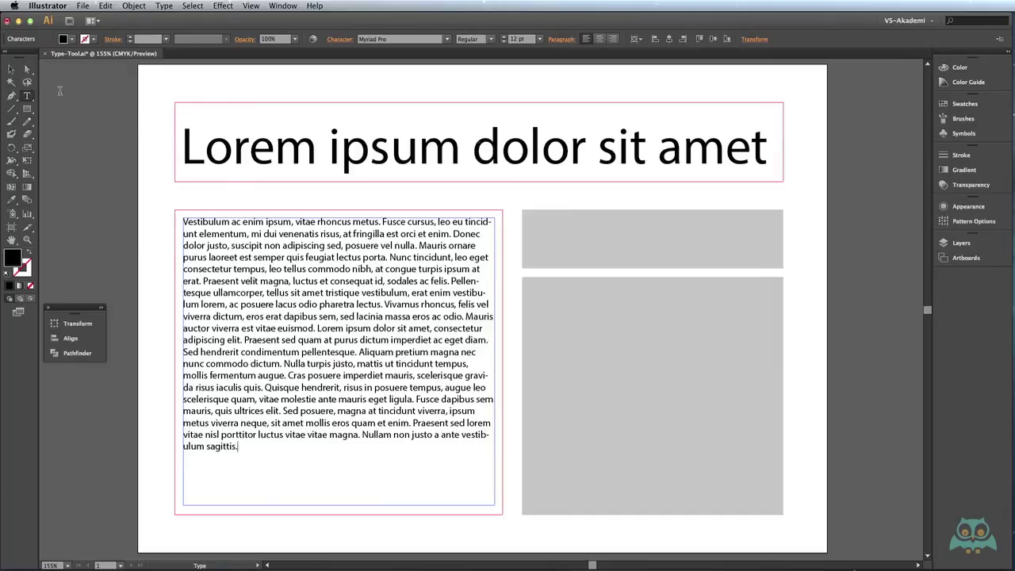
pyautogui.click(10, 69)
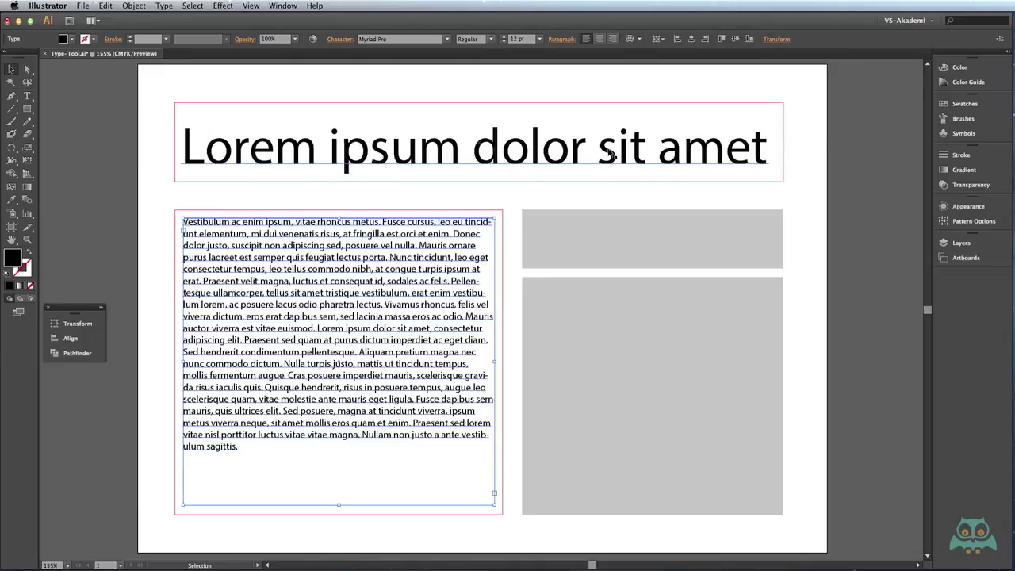
# - Scale the headline down slightly and narrow the body text frame into a slim left column
pyautogui.click(615, 156)
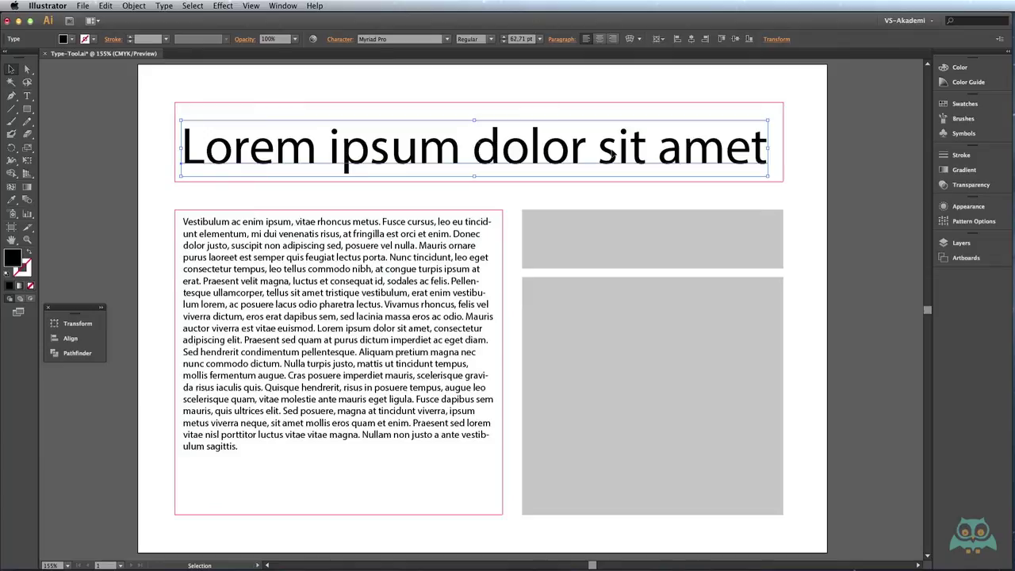
pyautogui.moveTo(766, 177); pyautogui.dragTo(769, 176)
pyautogui.click(450, 248)
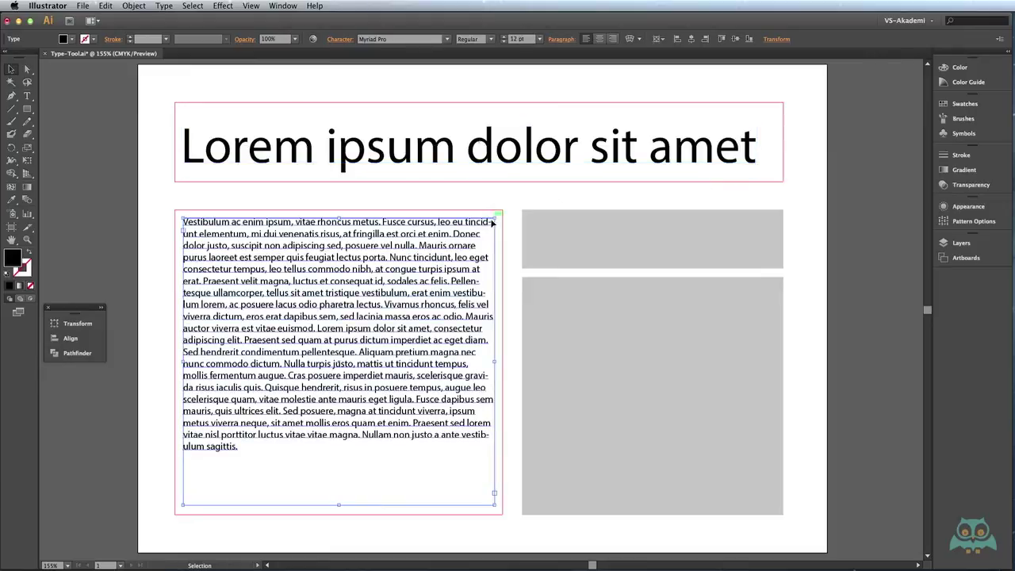
pyautogui.moveTo(495, 215); pyautogui.dragTo(370, 222)
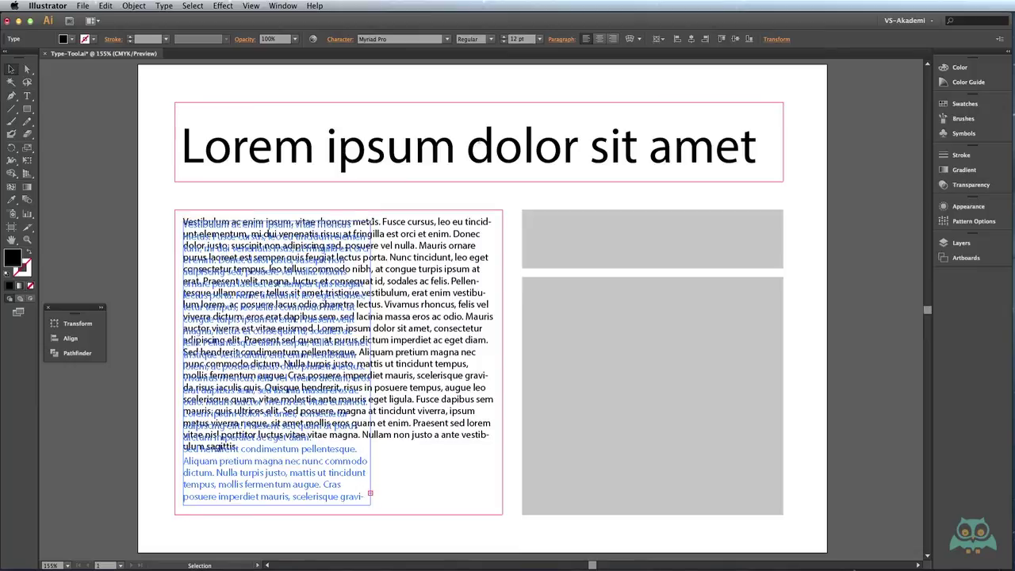
pyautogui.moveTo(369, 222); pyautogui.dragTo(436, 215)
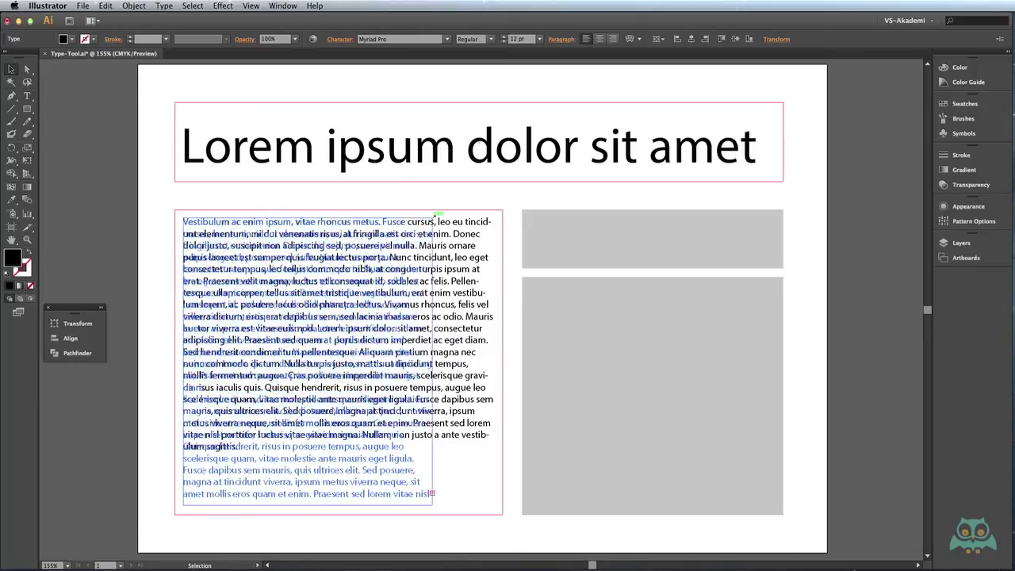
pyautogui.moveTo(435, 215); pyautogui.dragTo(354, 225)
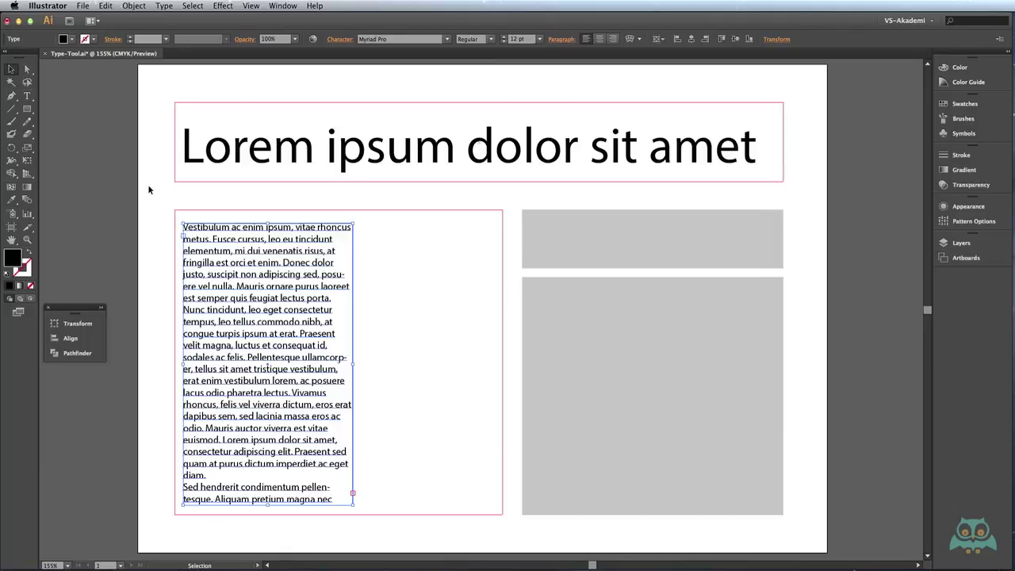
# - Switch to the Type tool to edit text
pyautogui.click(26, 96)
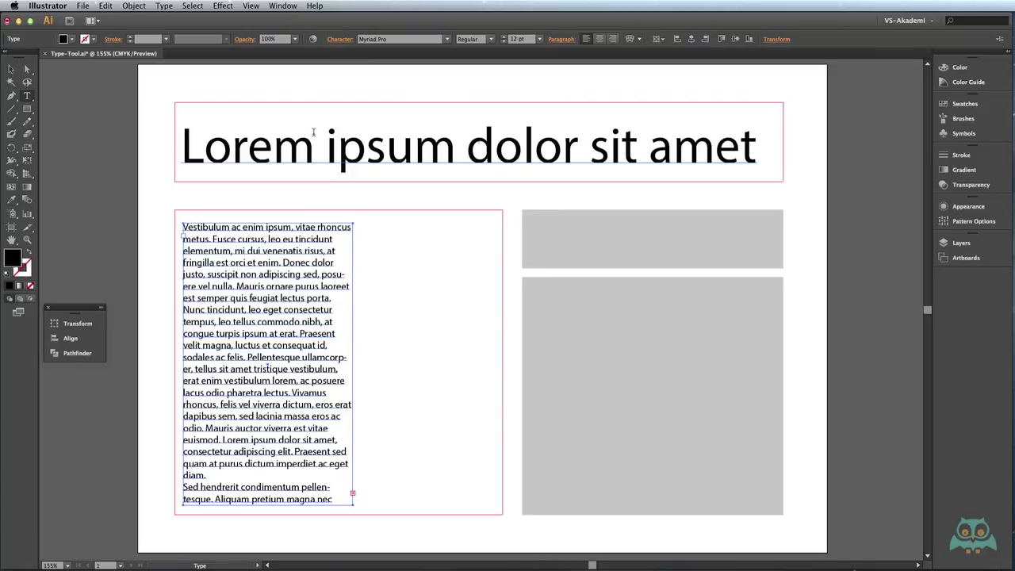
# - Enter the headline text and highlight the word 'ipsum' for editing
pyautogui.click(314, 136)
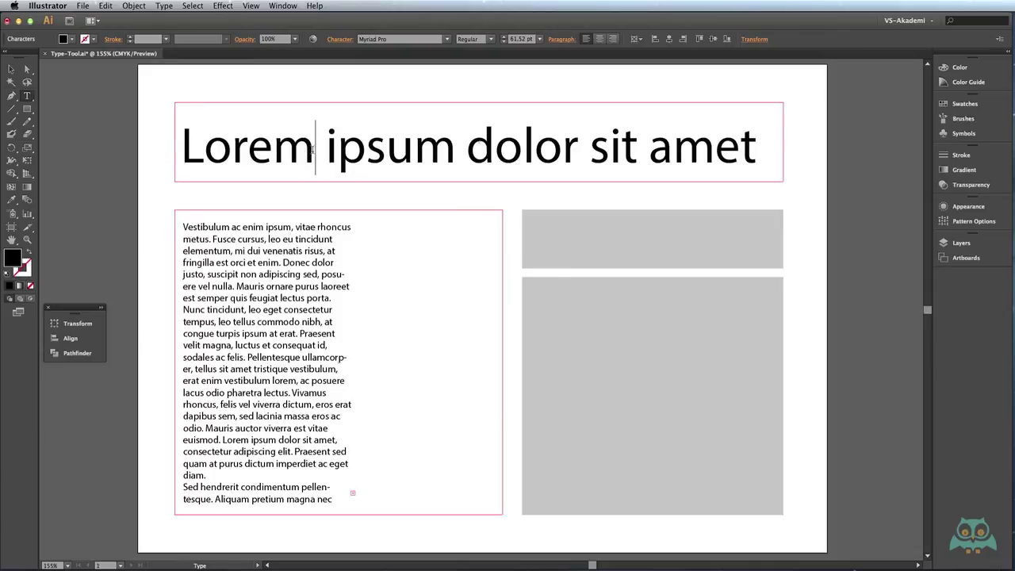
pyautogui.click(283, 239)
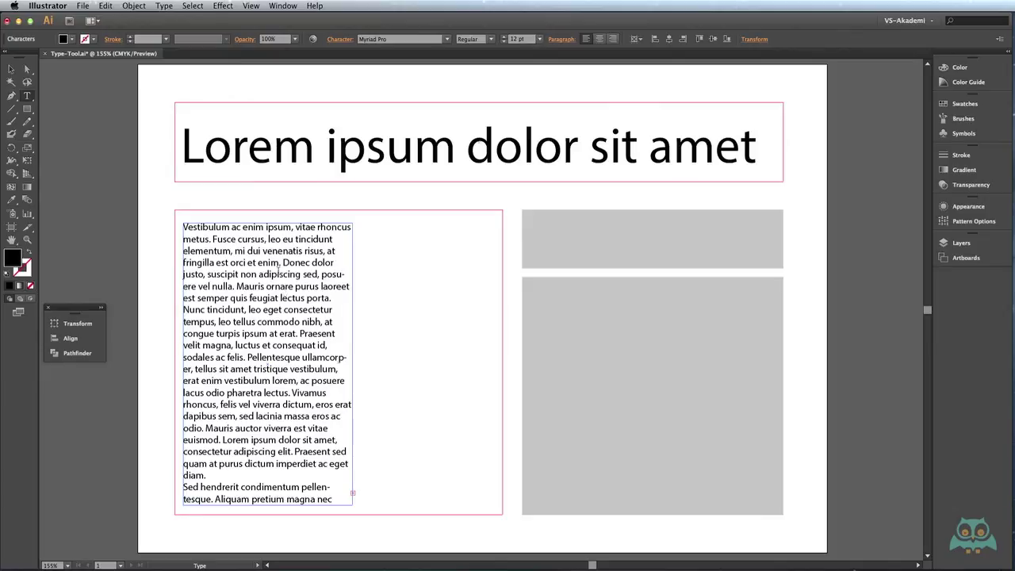
pyautogui.click(11, 70)
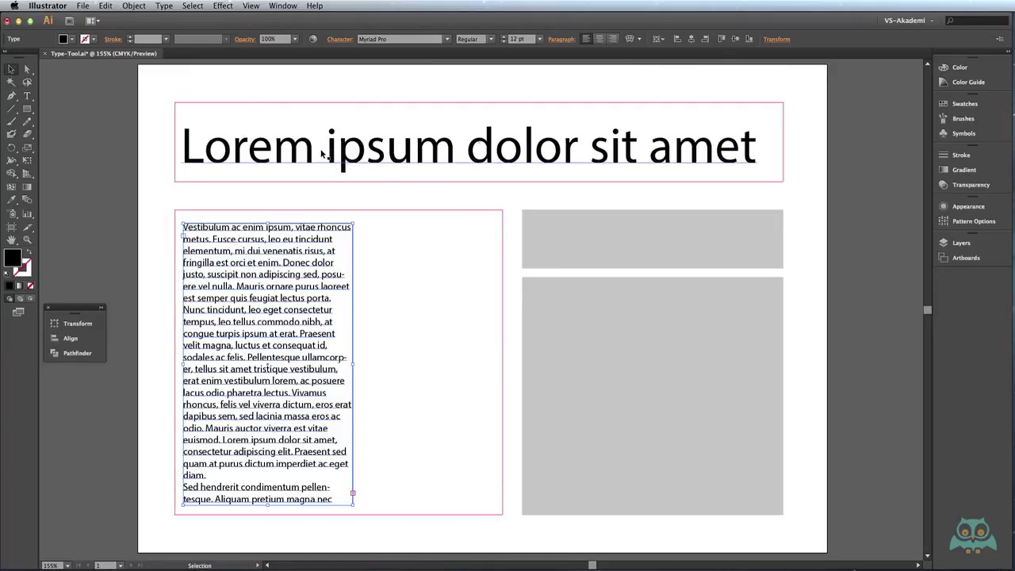
pyautogui.doubleClick(324, 151)
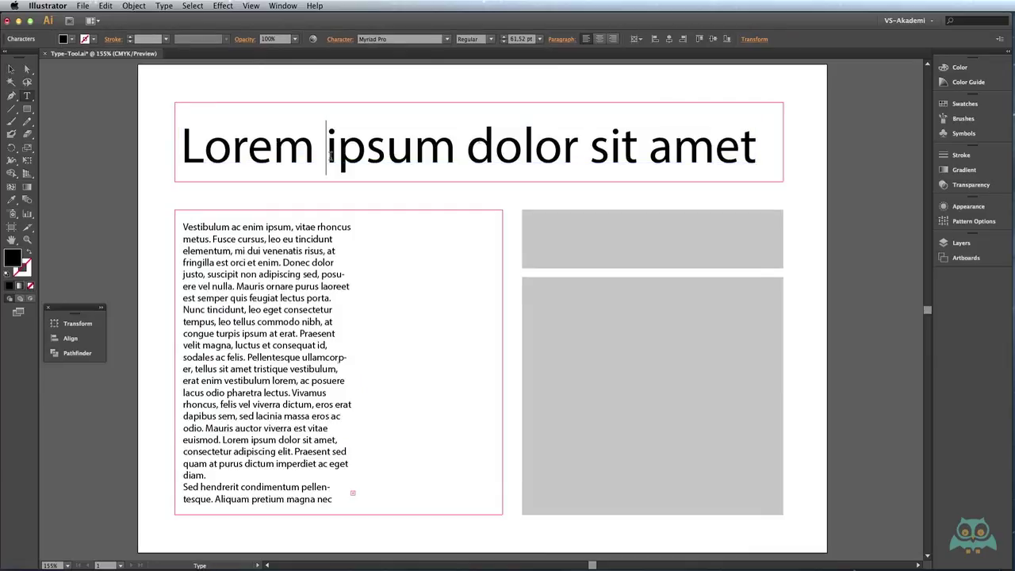
pyautogui.moveTo(326, 155); pyautogui.dragTo(453, 153)
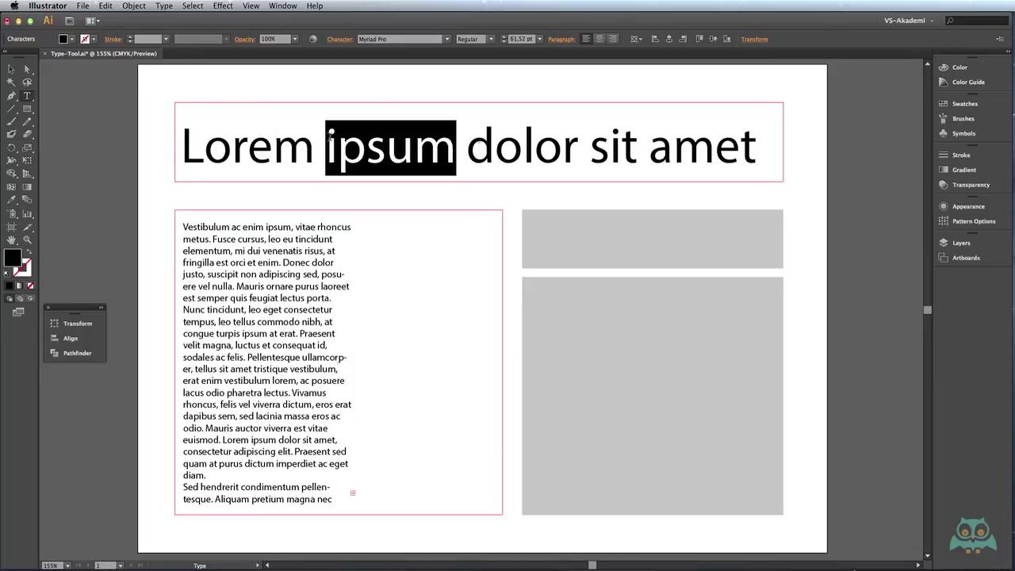
pyautogui.click(330, 142)
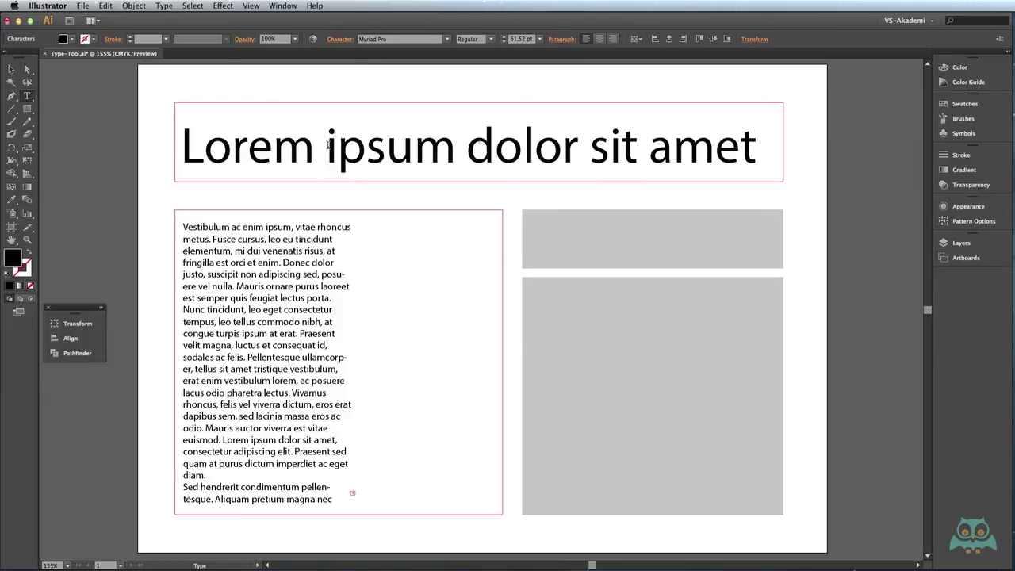
pyautogui.write('v')
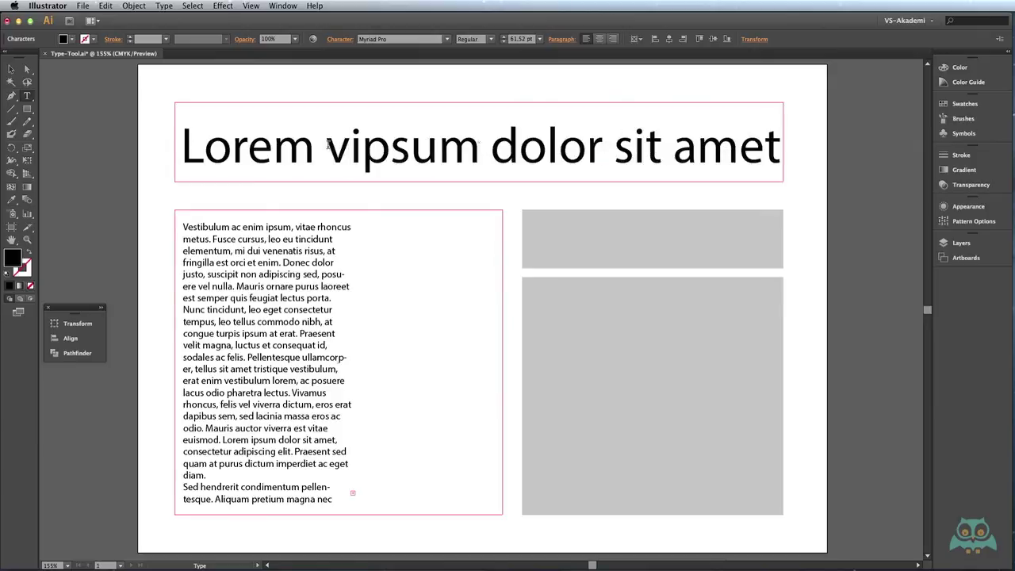
pyautogui.press('BackSpace')
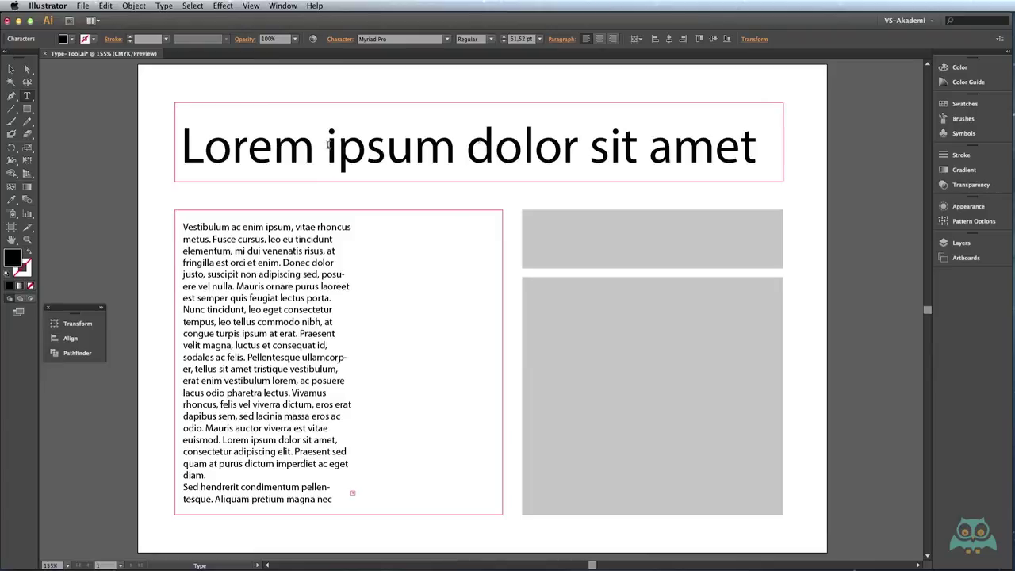
pyautogui.press('Escape')
# - Deselect the headline and return to the Selection tool with V
pyautogui.click(812, 103)
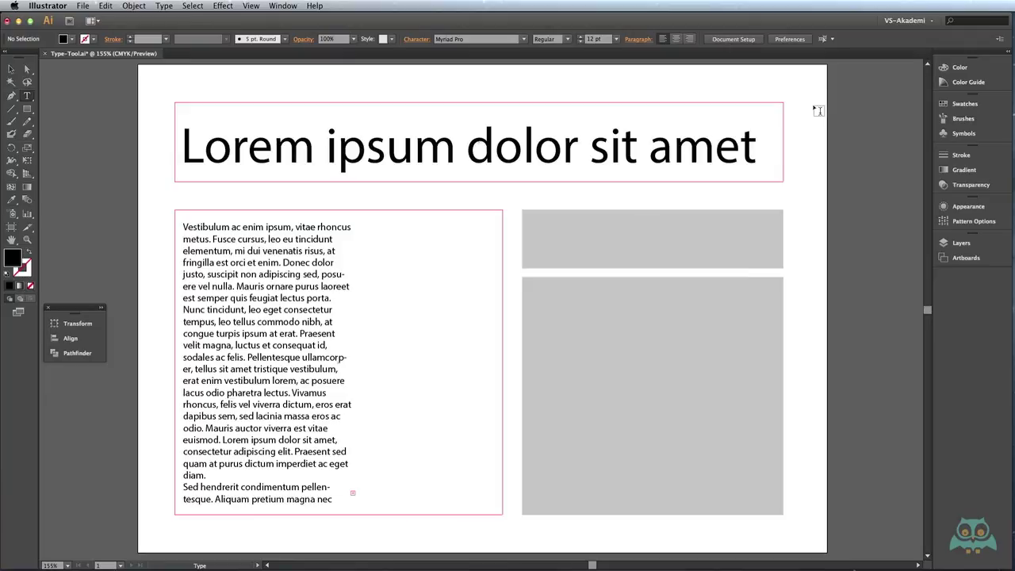
pyautogui.press('v')
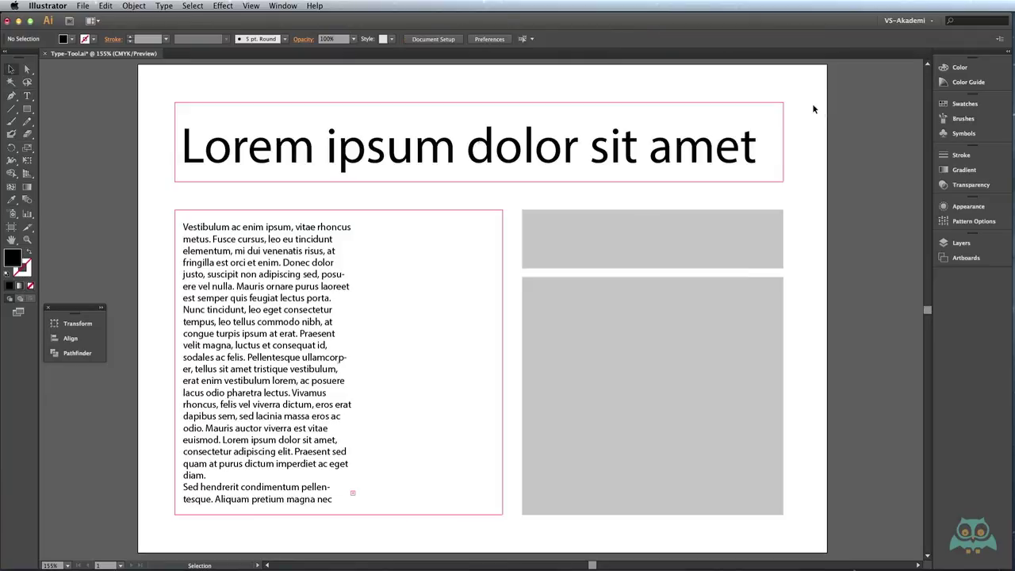